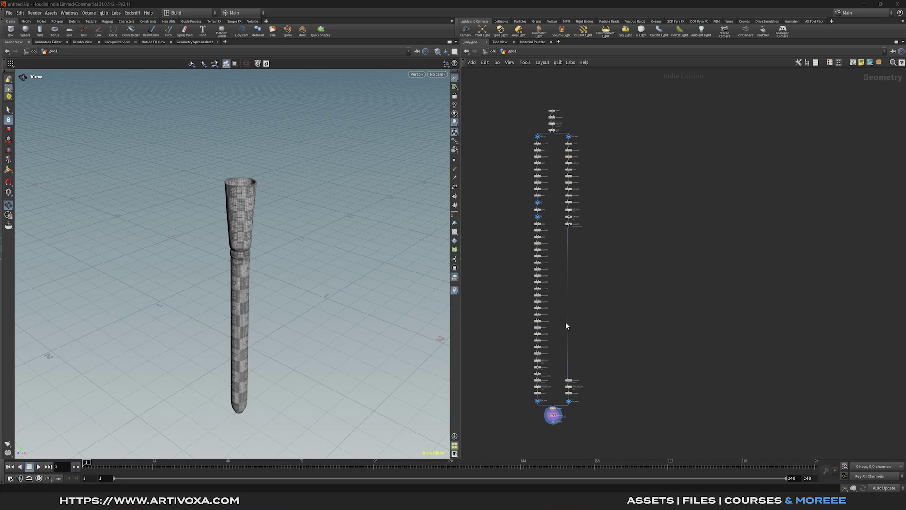
# Reposition the seams_top node and other connected nodes within the branches of the geo1 network
pyautogui.scroll(6, 567, 327)
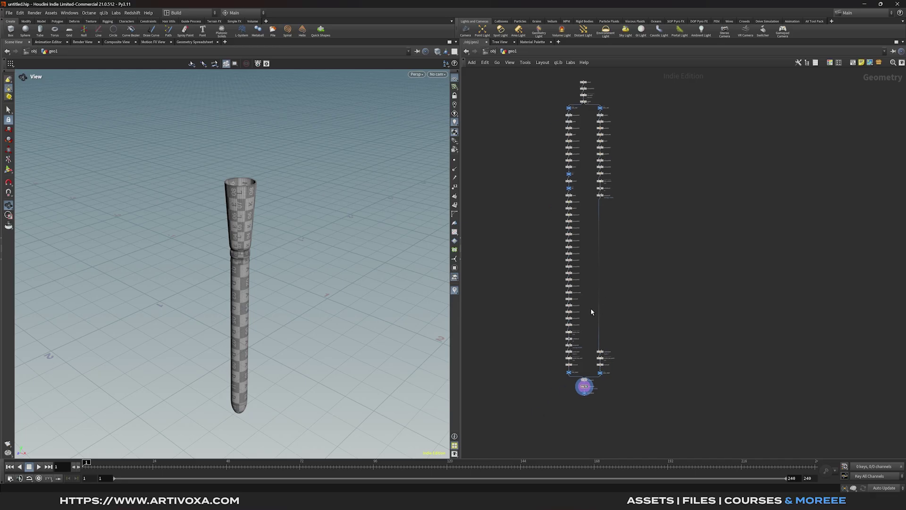
pyautogui.moveTo(585, 340); pyautogui.dragTo(562, 244, button='middle')
pyautogui.moveTo(568, 278); pyautogui.dragTo(586, 292, button='middle')
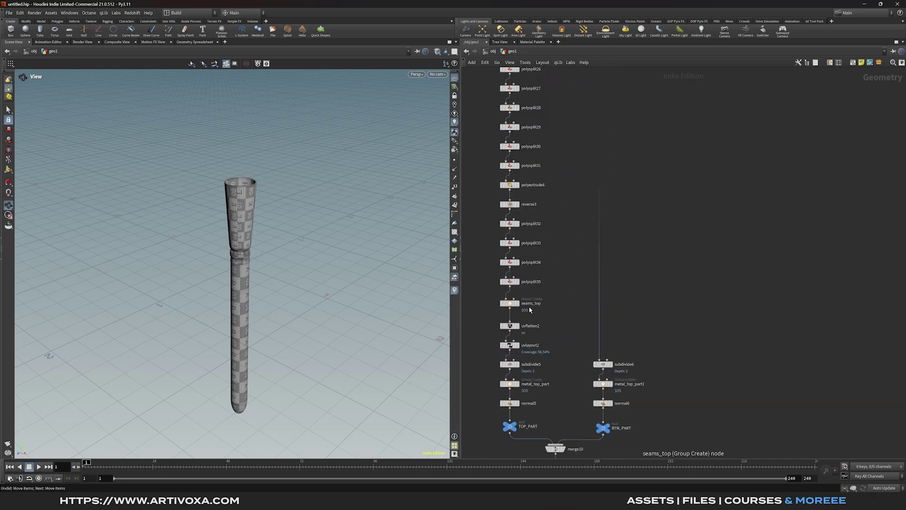
pyautogui.moveTo(513, 306)
pyautogui.keyDown('shift'); pyautogui.mouseDown()
pyautogui.moveTo(513, 289)
pyautogui.moveTo(506, 303)
pyautogui.moveTo(514, 296)
pyautogui.mouseUp(); pyautogui.keyUp('shift')
pyautogui.scroll(-6, 531, 283)
pyautogui.moveTo(536, 281); pyautogui.dragTo(529, 320, button='middle')
pyautogui.moveTo(521, 325)
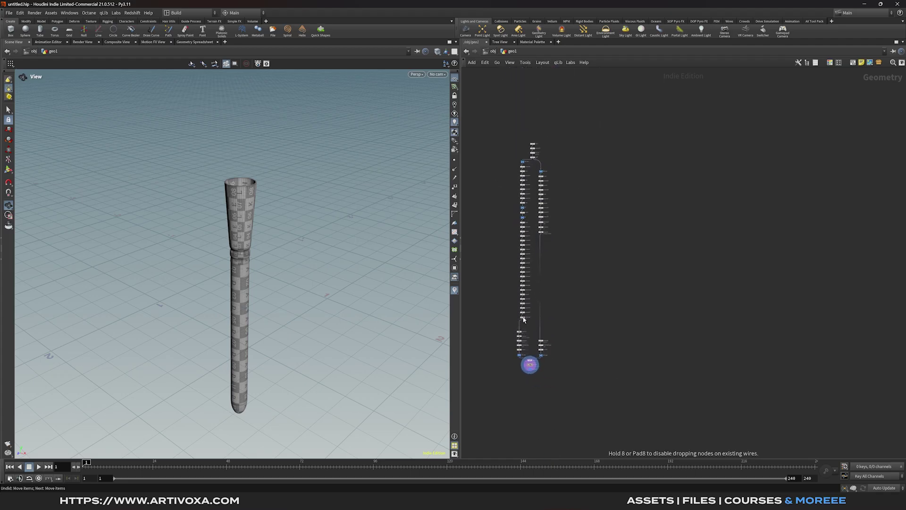
pyautogui.scroll(5, 521, 331)
pyautogui.keyDown('shift'); pyautogui.moveTo(527, 269); pyautogui.dragTo(517, 293); pyautogui.keyUp('shift')
pyautogui.scroll(-5, 531, 279)
pyautogui.moveTo(547, 155); pyautogui.dragTo(544, 196, button='middle')
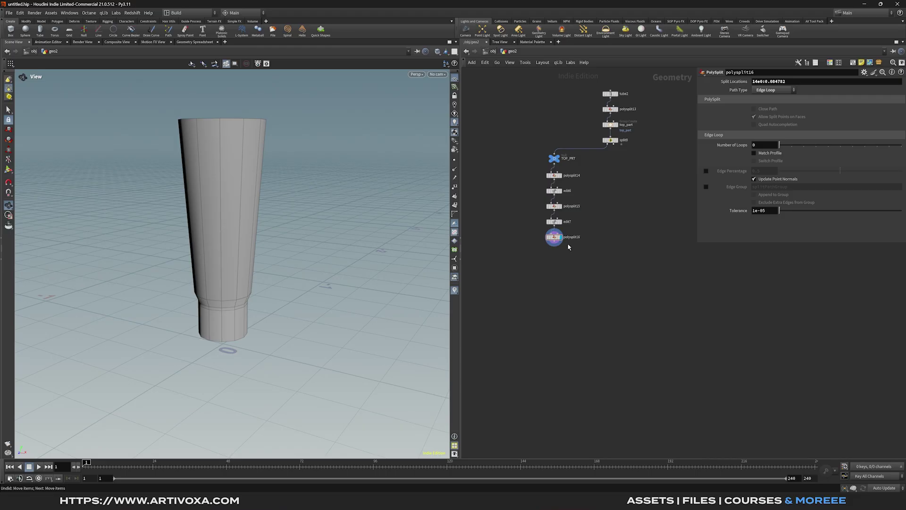
# Add a PolySplit node after polysplit16 and set its path type to Edge Loop
pyautogui.click(555, 246)
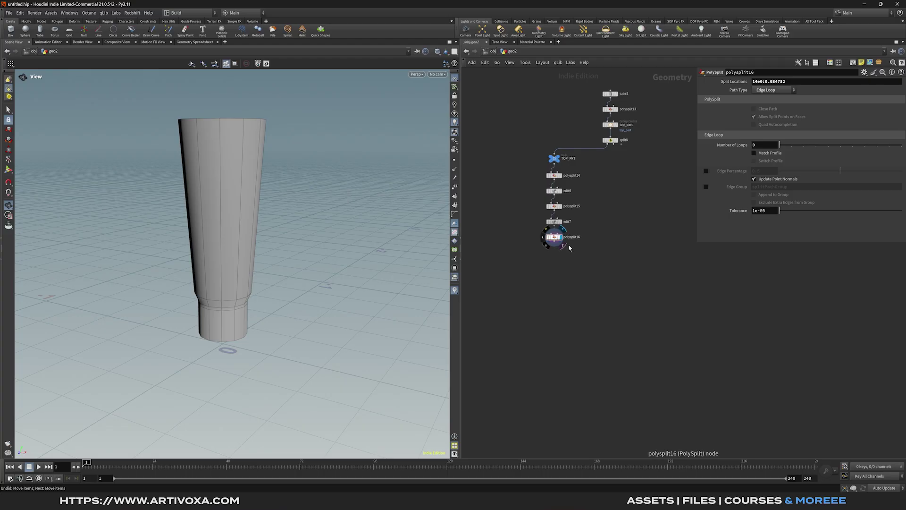
pyautogui.click(557, 251)
pyautogui.write('polysplit')
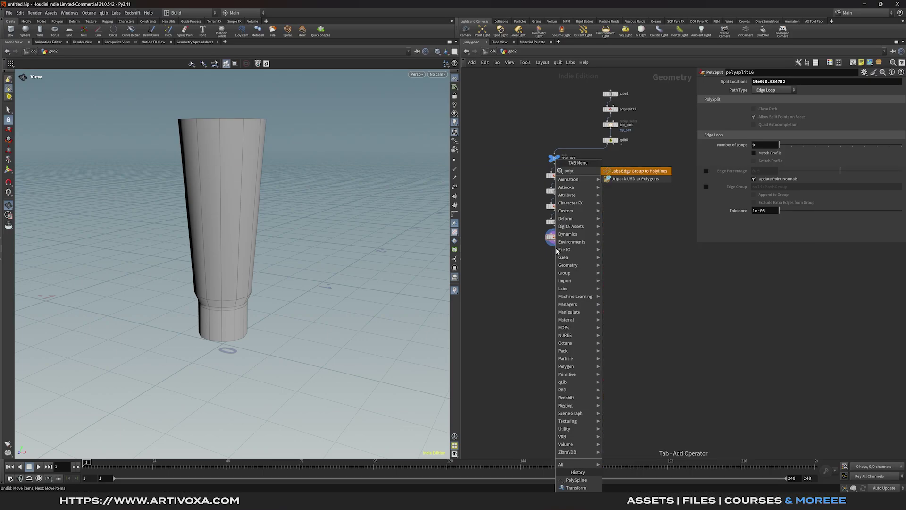
pyautogui.press('Return')
pyautogui.click(565, 257)
pyautogui.moveTo(560, 256); pyautogui.dragTo(550, 259)
pyautogui.click(564, 256)
pyautogui.click(772, 90)
pyautogui.click(772, 108)
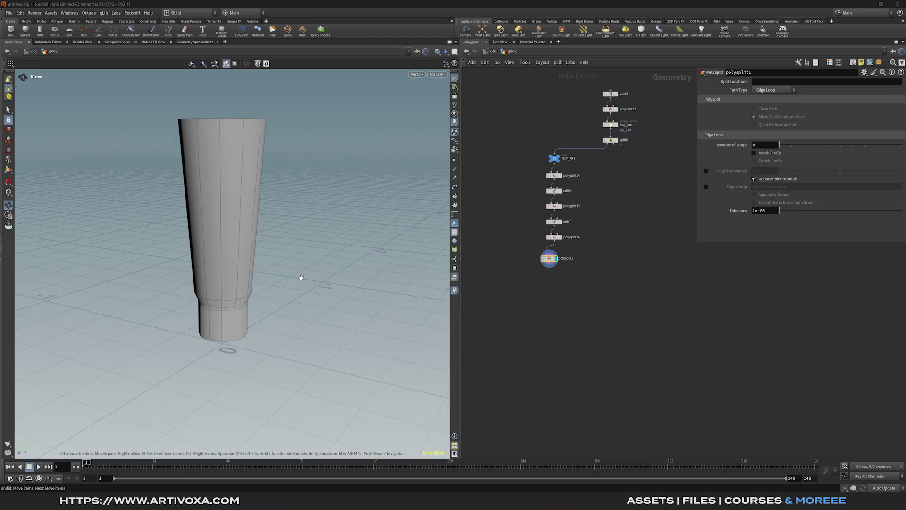
# Insert several evenly spaced edge loops around the narrow lower neck of the tube
pyautogui.click(8, 169)
pyautogui.click(223, 329)
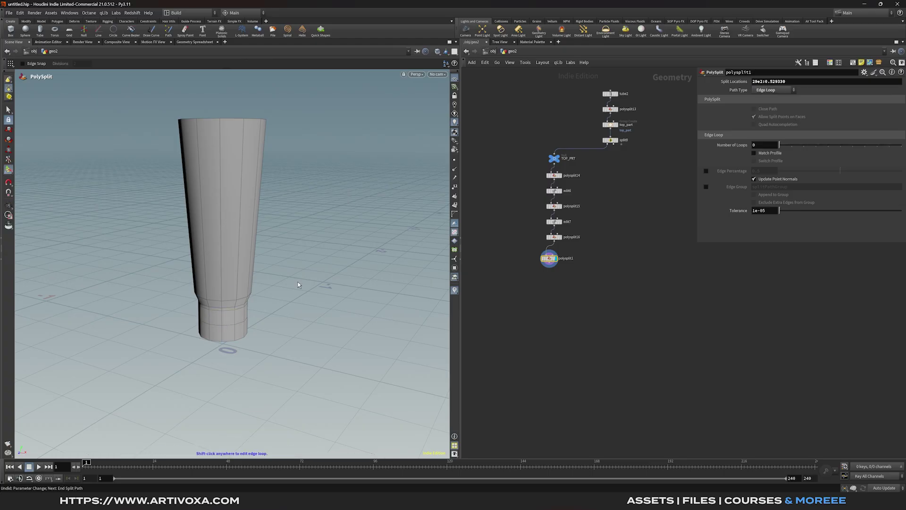
pyautogui.moveTo(787, 144); pyautogui.dragTo(801, 149)
# Repeat PolySplit in Edge Loop mode and insert 8 evenly spaced loops along the tapered upper body
pyautogui.press('q')
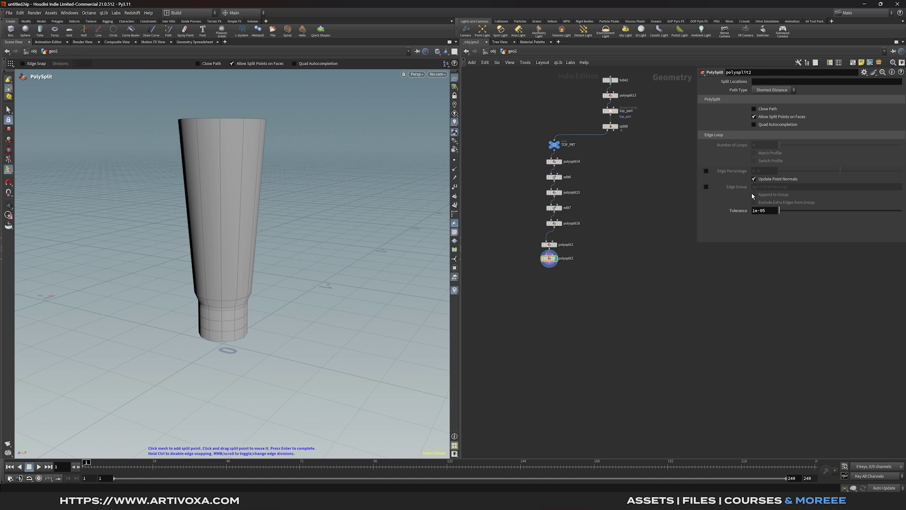
pyautogui.click(769, 90)
pyautogui.click(769, 98)
pyautogui.click(244, 213)
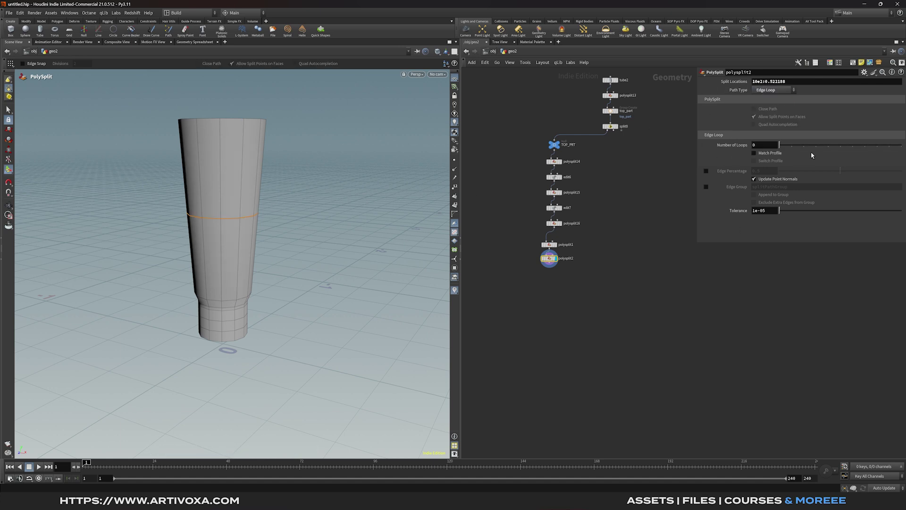
pyautogui.moveTo(788, 146); pyautogui.dragTo(874, 152)
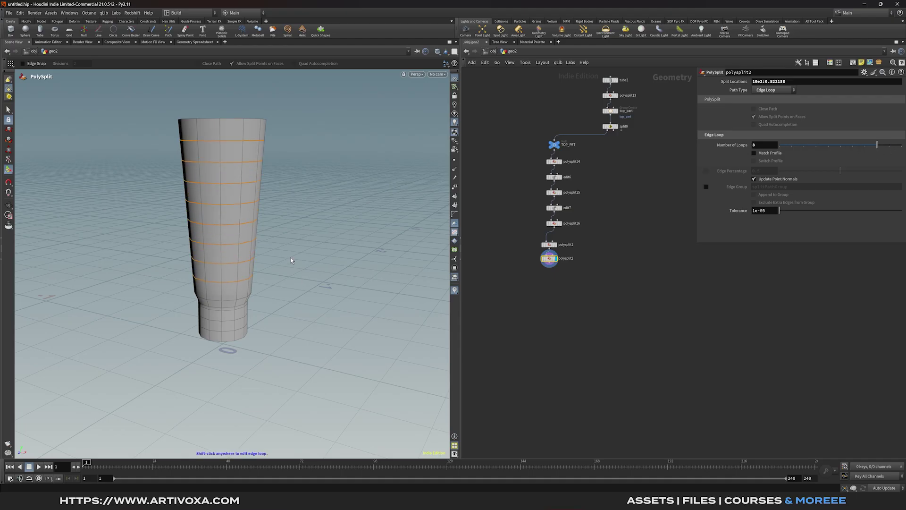
# Repeat PolySplit in Edge Loop mode and place one loop at the collar between the upper body and the neck
pyautogui.press('q')
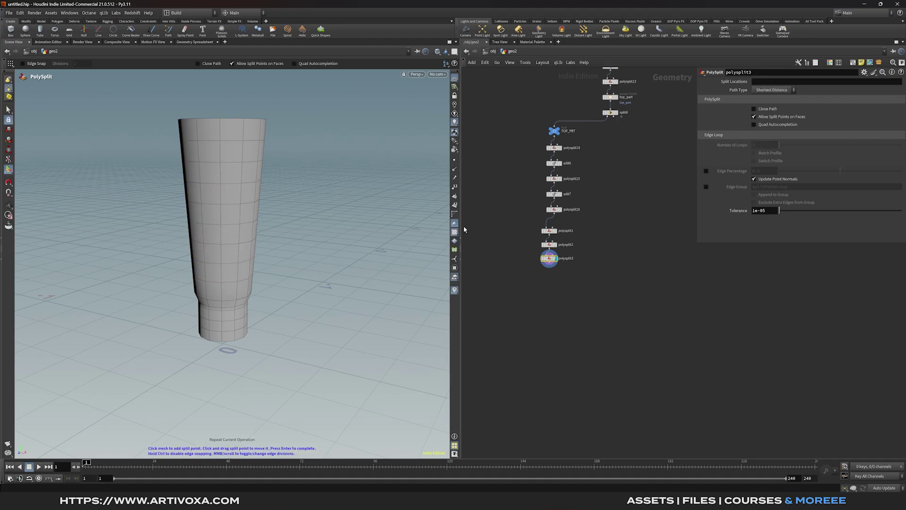
pyautogui.click(765, 91)
pyautogui.click(769, 105)
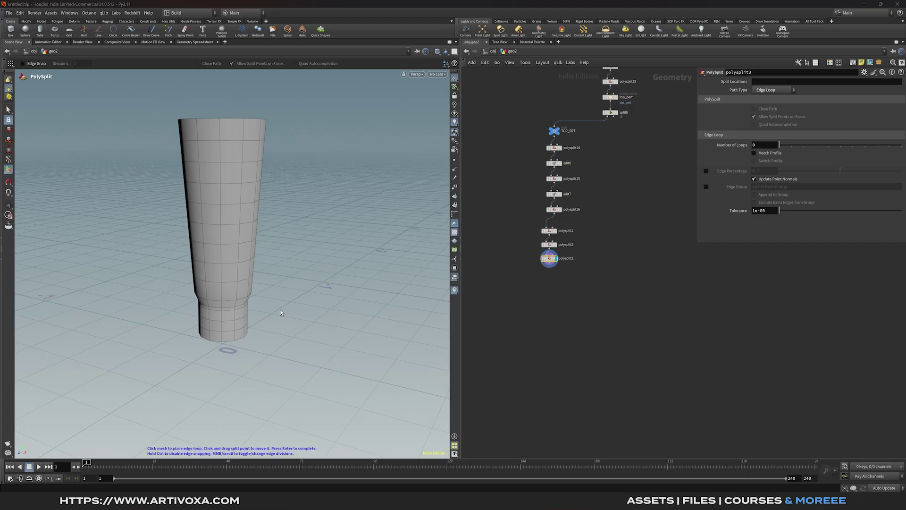
pyautogui.click(222, 305)
pyautogui.moveTo(250, 305)
pyautogui.keyDown('alt'); pyautogui.mouseDown()
pyautogui.moveTo(243, 297)
pyautogui.moveTo(252, 290)
pyautogui.mouseUp(); pyautogui.keyUp('alt')
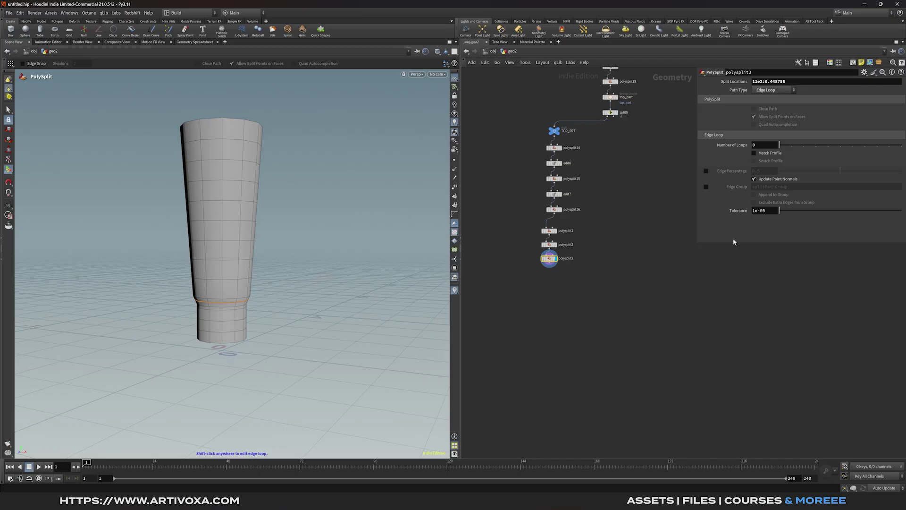
# Bypass the three newest PolySplit nodes together and turn them back on
pyautogui.moveTo(521, 281); pyautogui.dragTo(589, 226)
pyautogui.moveTo(511, 274); pyautogui.dragTo(594, 222)
pyautogui.press('b')
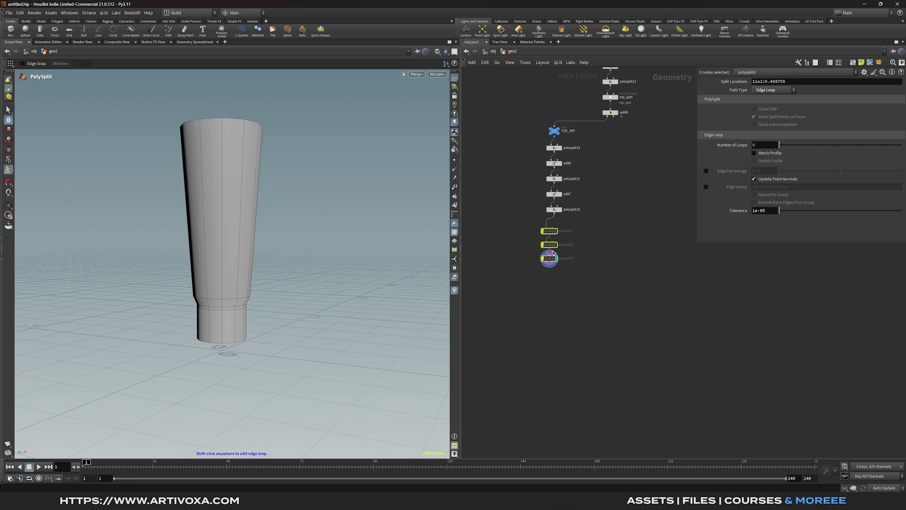
pyautogui.moveTo(516, 274); pyautogui.dragTo(518, 163)
pyautogui.press('b')
# Bypass all the PolySplit and Edit nodes below TOP_PRT together and turn them back on
pyautogui.click(582, 167)
pyautogui.moveTo(591, 143); pyautogui.dragTo(536, 278)
pyautogui.press('b')
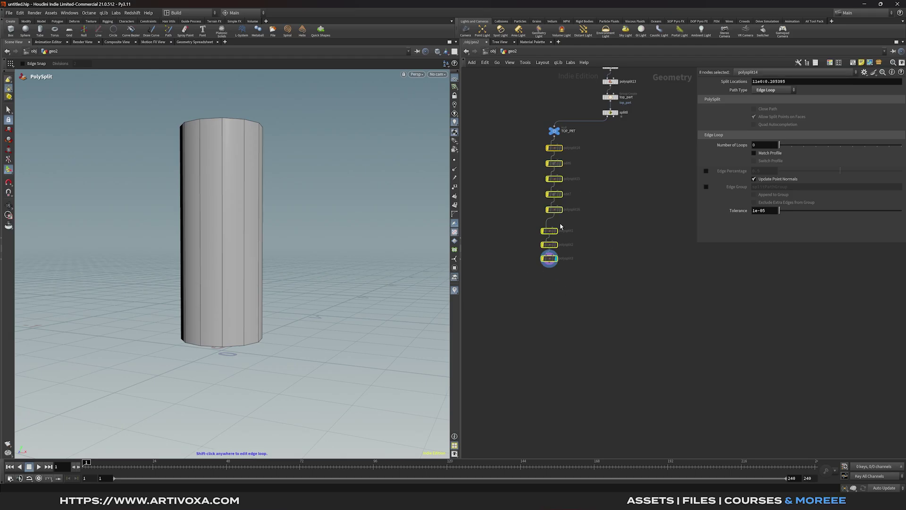
pyautogui.moveTo(523, 285); pyautogui.dragTo(599, 144)
pyautogui.press('b')
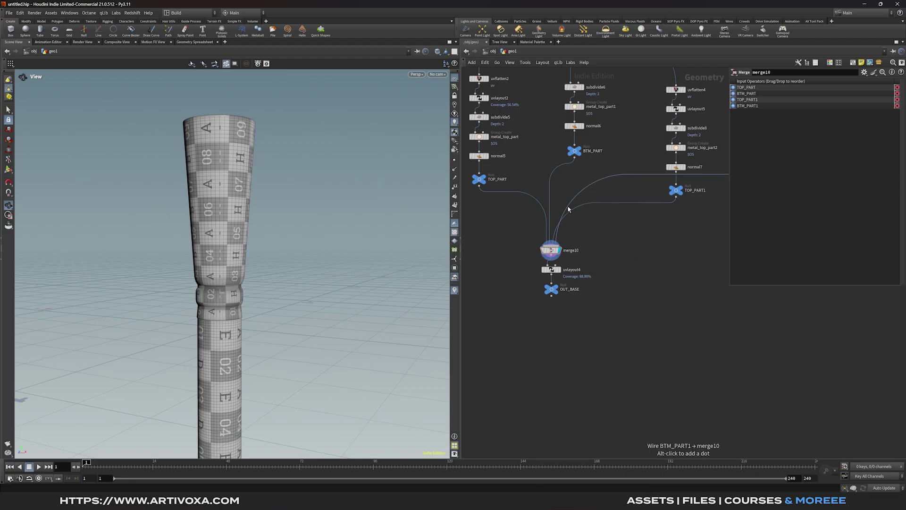
# Add a Transform node beside merge10 and move it over the wires feeding the merge
pyautogui.press('Tab')
pyautogui.write('transform')
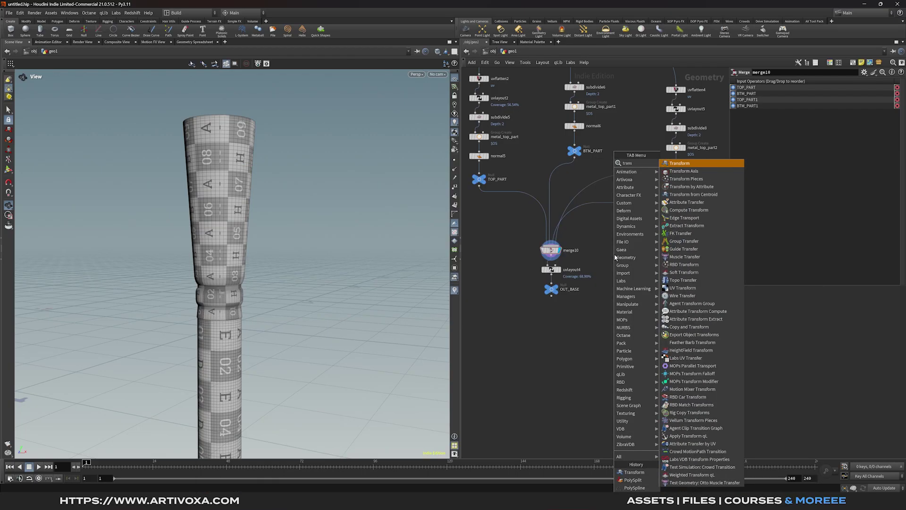
pyautogui.press('Return')
pyautogui.click(606, 270)
pyautogui.moveTo(605, 272); pyautogui.dragTo(597, 237)
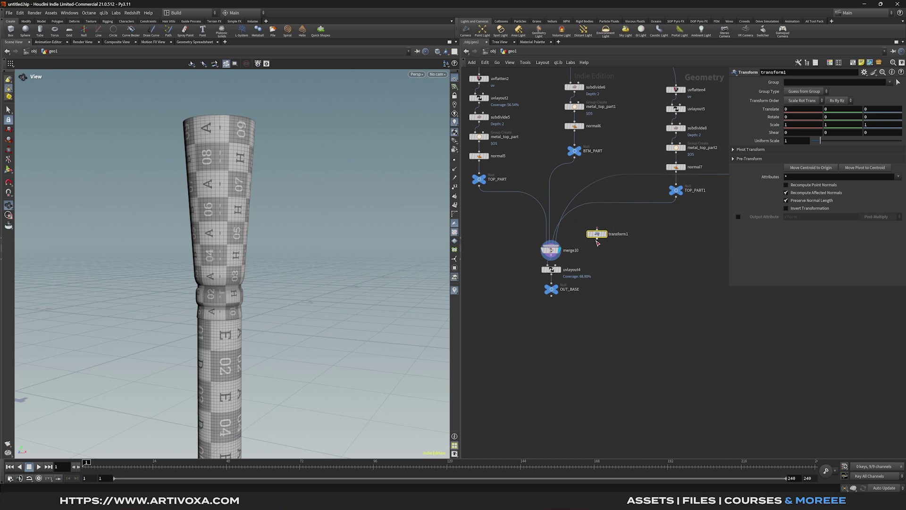
pyautogui.moveTo(598, 235); pyautogui.dragTo(581, 189)
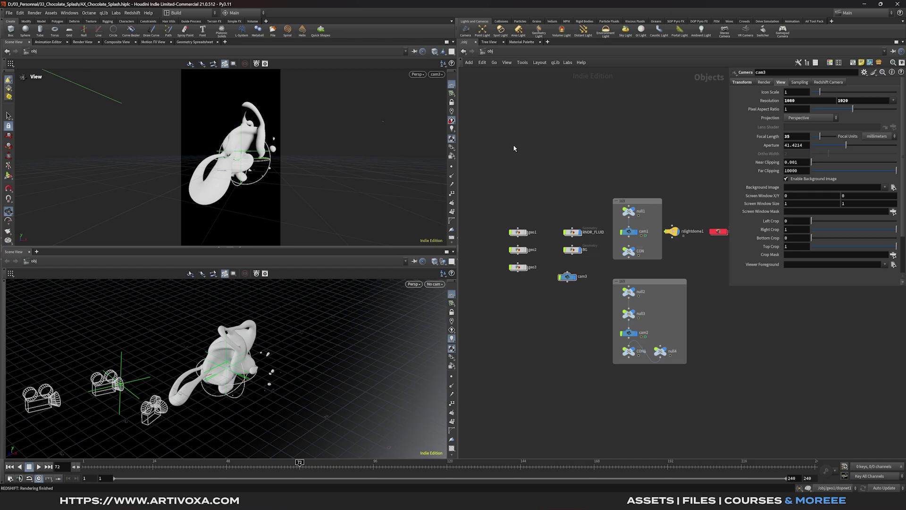
# Maximize and restore the network editor, and do the same with the cam3 viewport
pyautogui.moveTo(584, 166); pyautogui.dragTo(578, 158, button='middle')
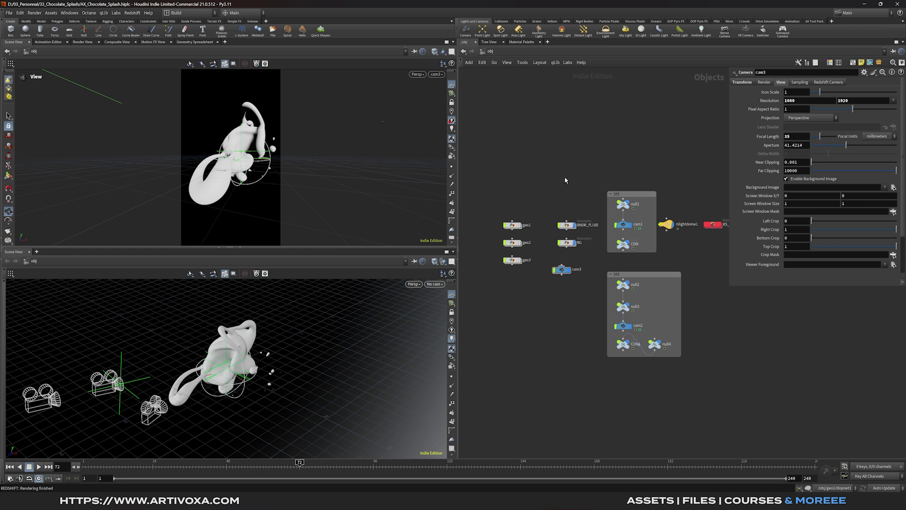
pyautogui.hotkey('ctrl', 'b')
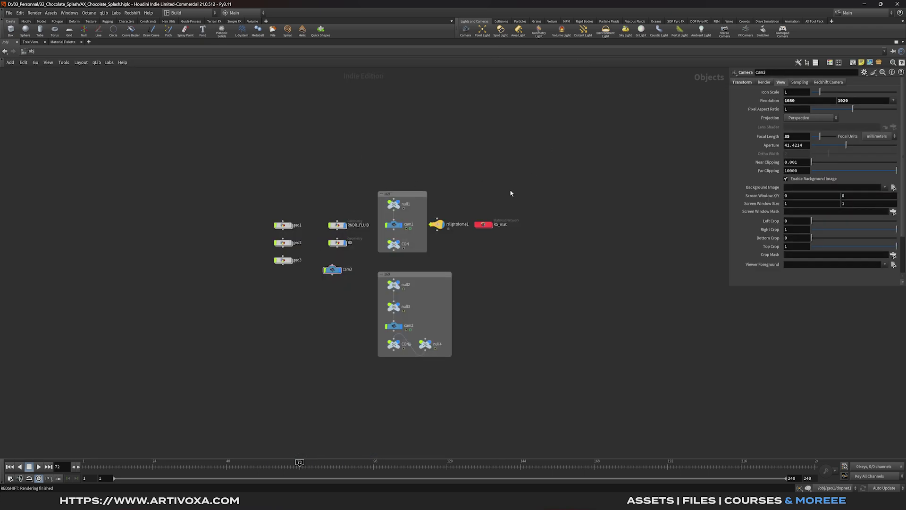
pyautogui.hotkey('ctrl', 'b')
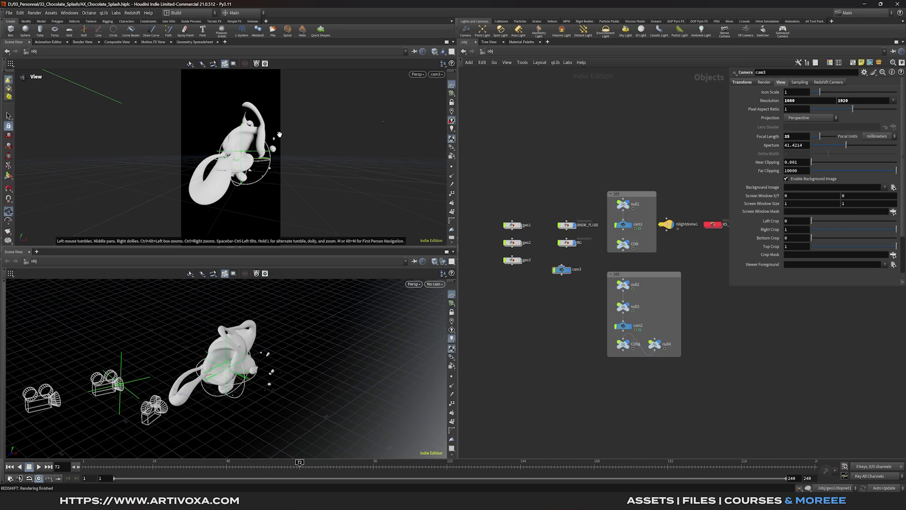
pyautogui.hotkey('ctrl', 'b')
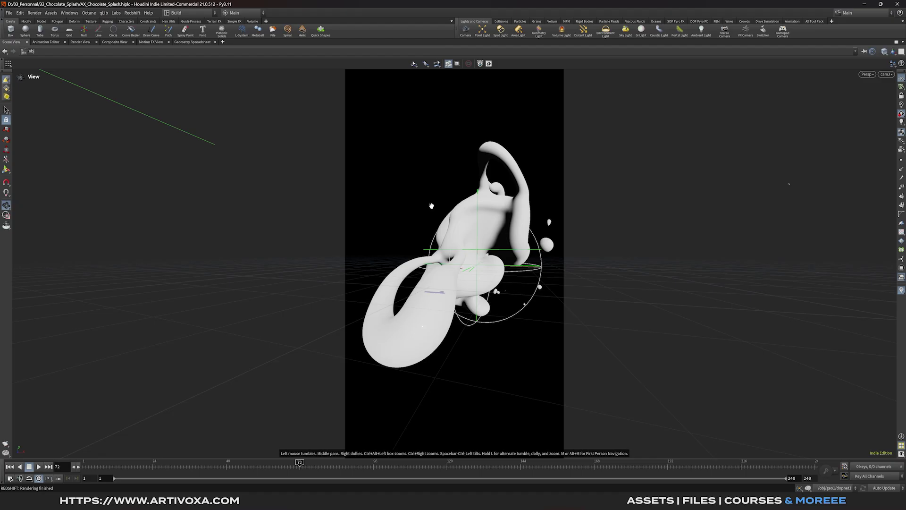
pyautogui.hotkey('ctrl', 'b')
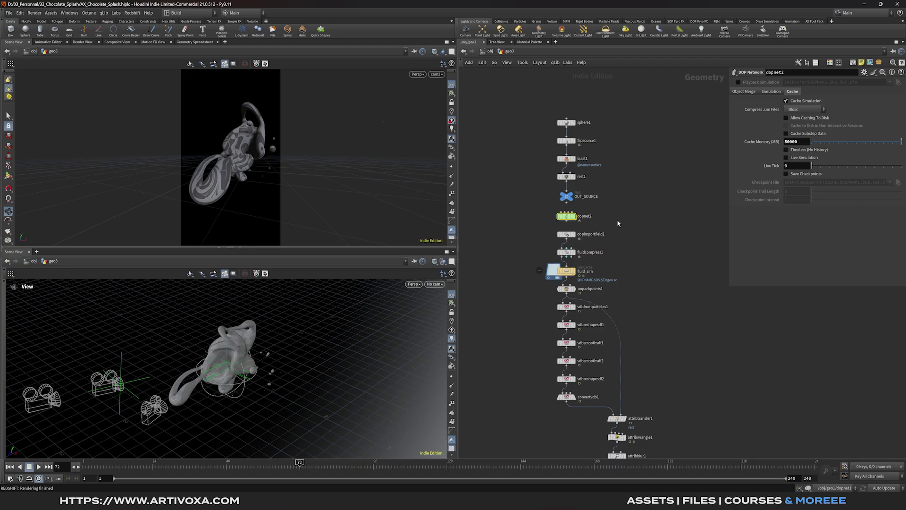
# Show dependency links for selected nodes only and check the links of the dopnet2 node
pyautogui.click(507, 62)
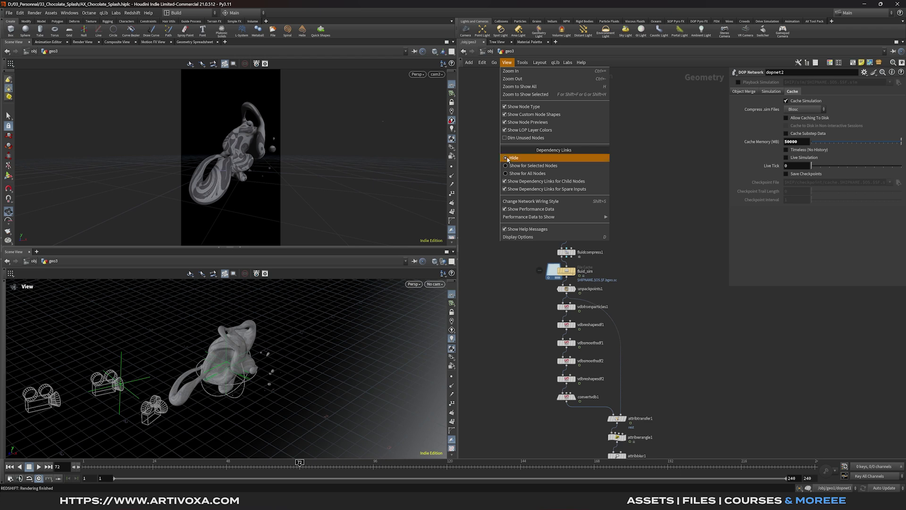
pyautogui.click(535, 168)
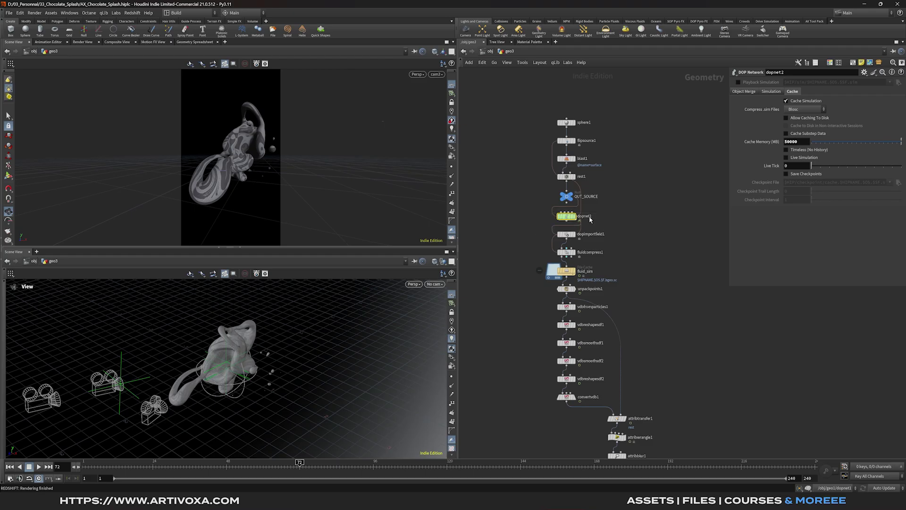
pyautogui.moveTo(569, 146)
pyautogui.click(597, 199)
pyautogui.click(580, 218)
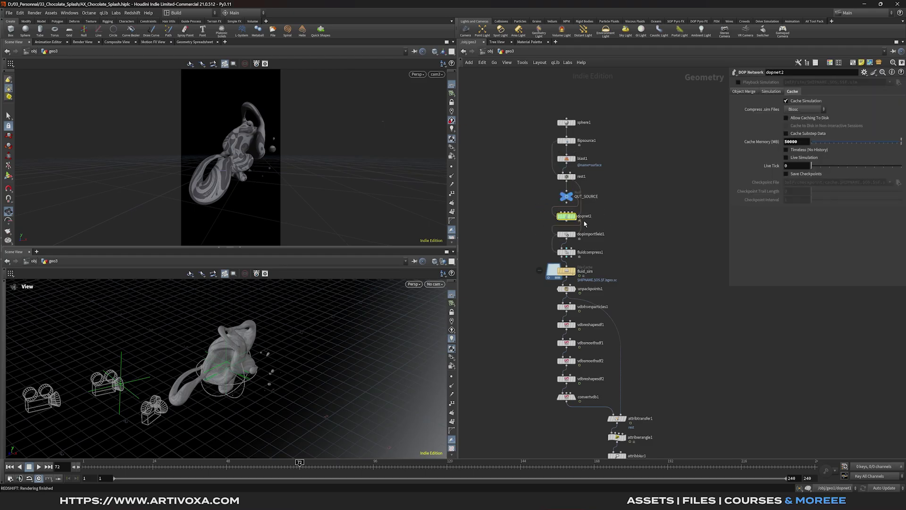
# Show dependency links for all nodes in the geo3 network
pyautogui.click(506, 63)
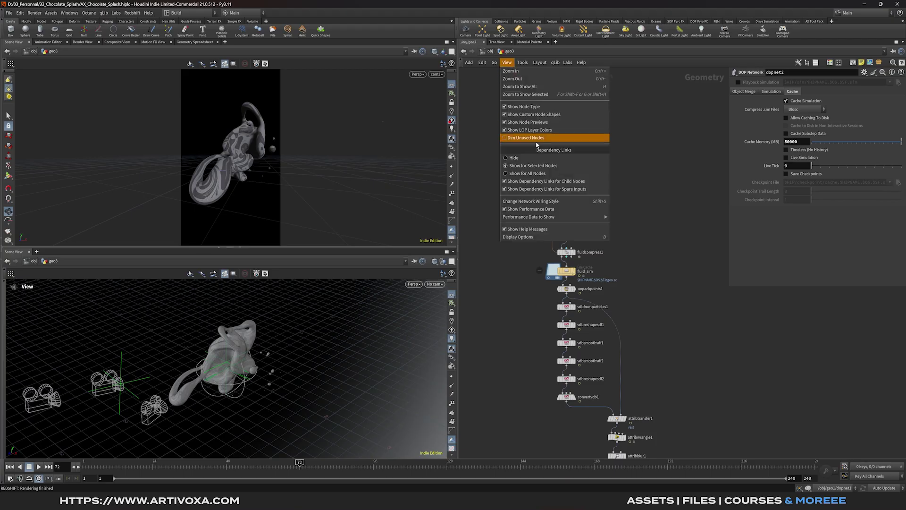
pyautogui.click(517, 174)
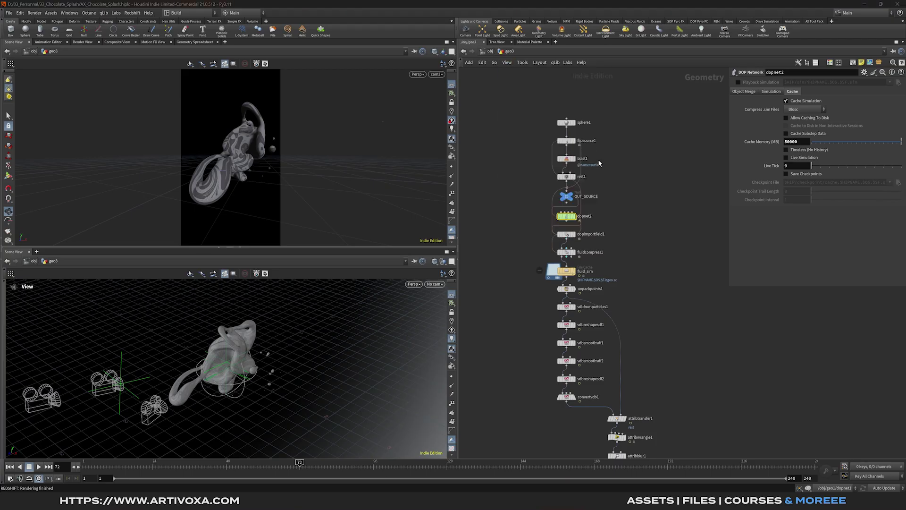
pyautogui.moveTo(612, 174); pyautogui.dragTo(590, 163, button='middle')
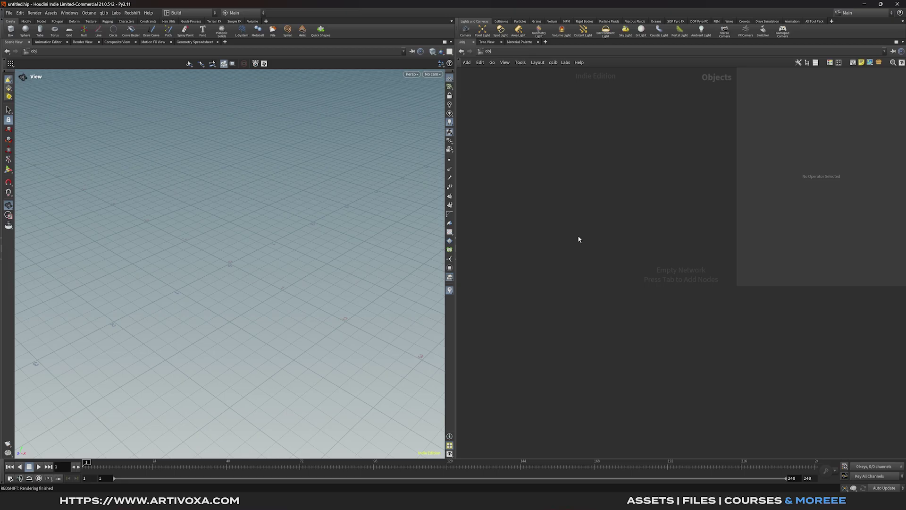
# Create a Geometry object at the object level and place a File node inside it
pyautogui.press('Tab')
pyautogui.write('geo')
pyautogui.press('Return')
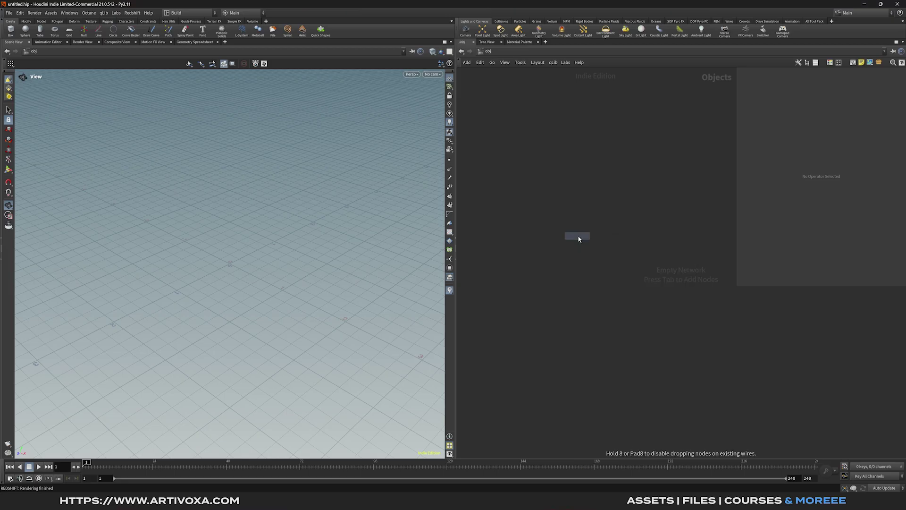
pyautogui.click(579, 237)
pyautogui.press('Tab')
pyautogui.press('Return')
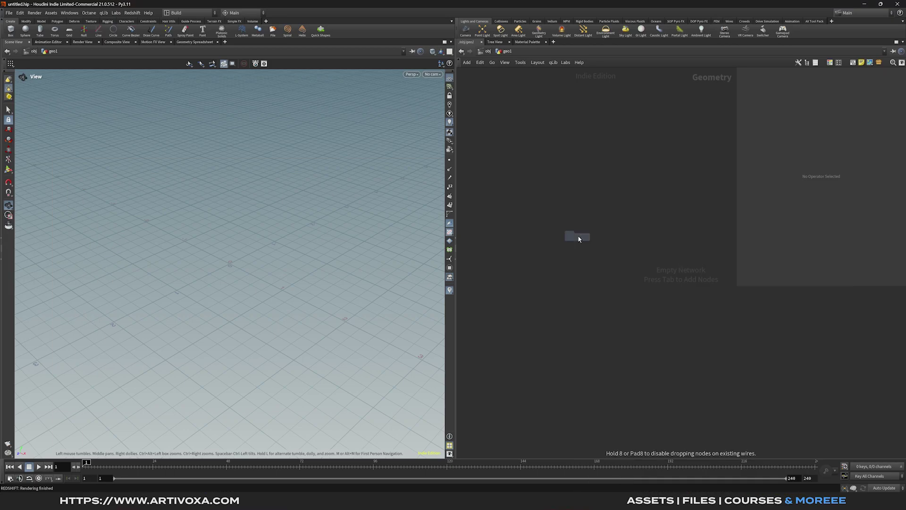
pyautogui.click(578, 238)
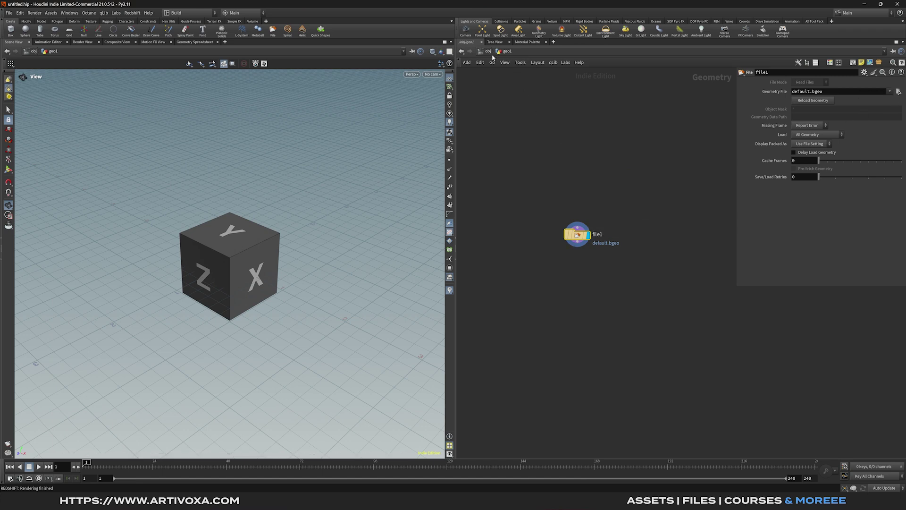
# Return to the object level and delete the geometry object
pyautogui.press('u')
pyautogui.moveTo(619, 212); pyautogui.dragTo(539, 262)
pyautogui.press('Delete')
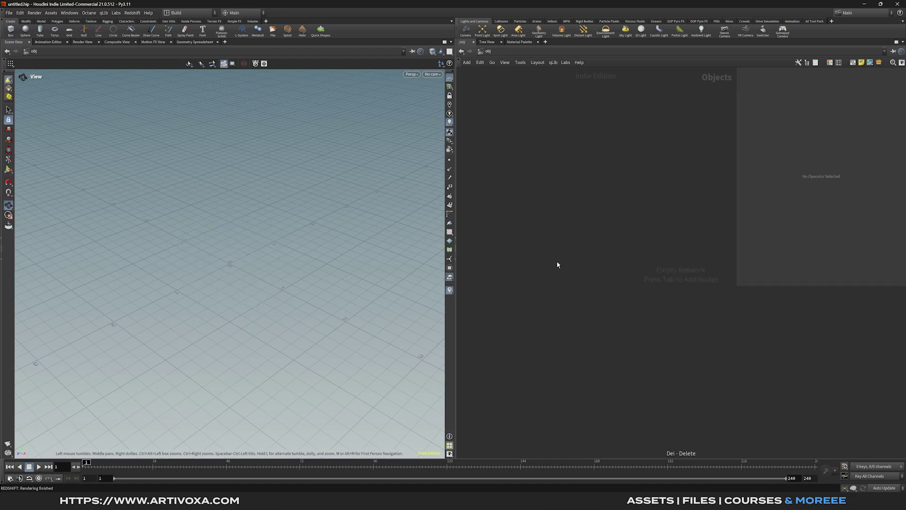
# Import AX_Lip_Gloss_Model.fbx directly as a geometry object at the object level, open its network and frame the model
pyautogui.press('=')
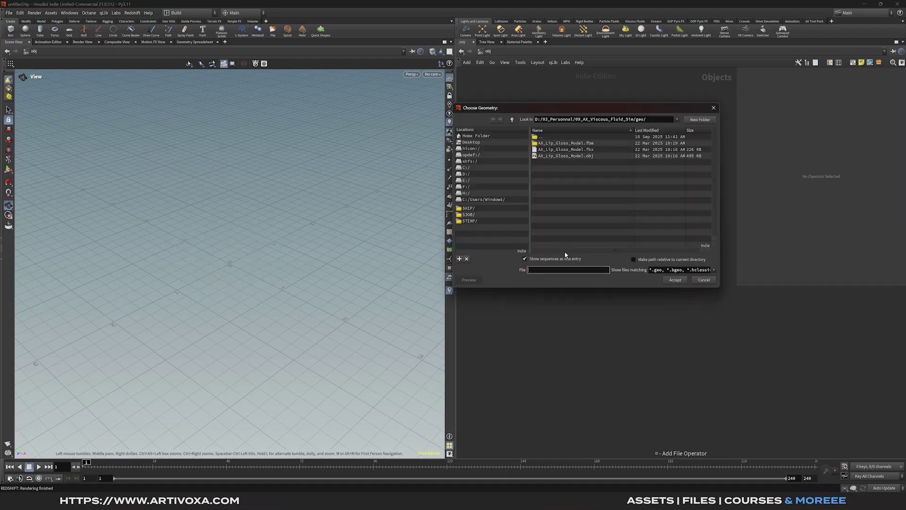
pyautogui.click(568, 149)
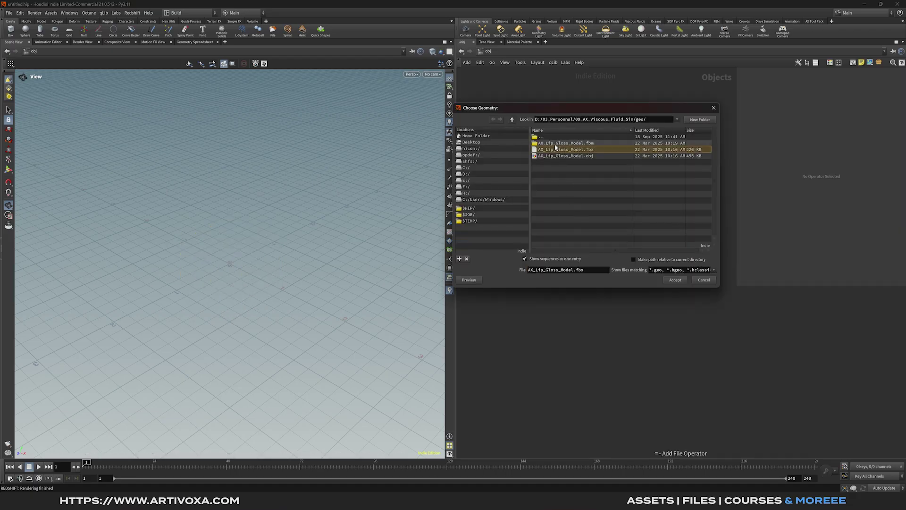
pyautogui.click(677, 282)
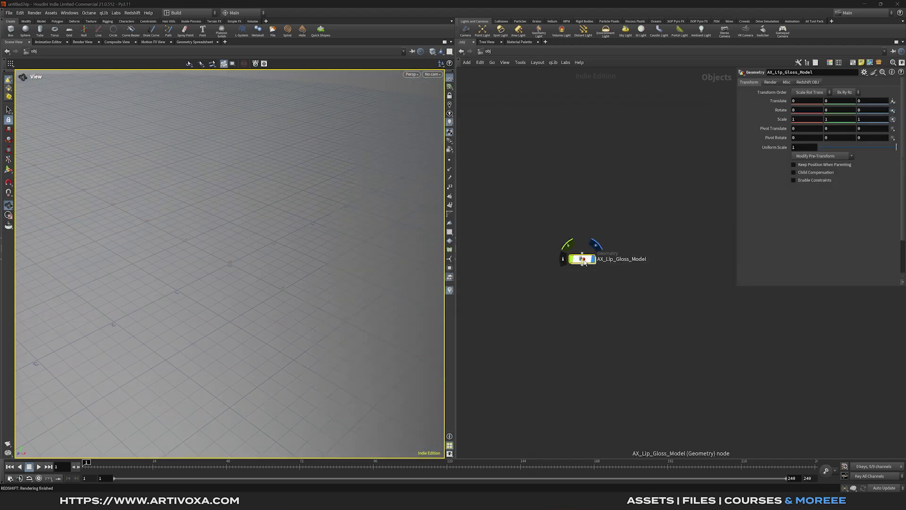
pyautogui.doubleClick(584, 261)
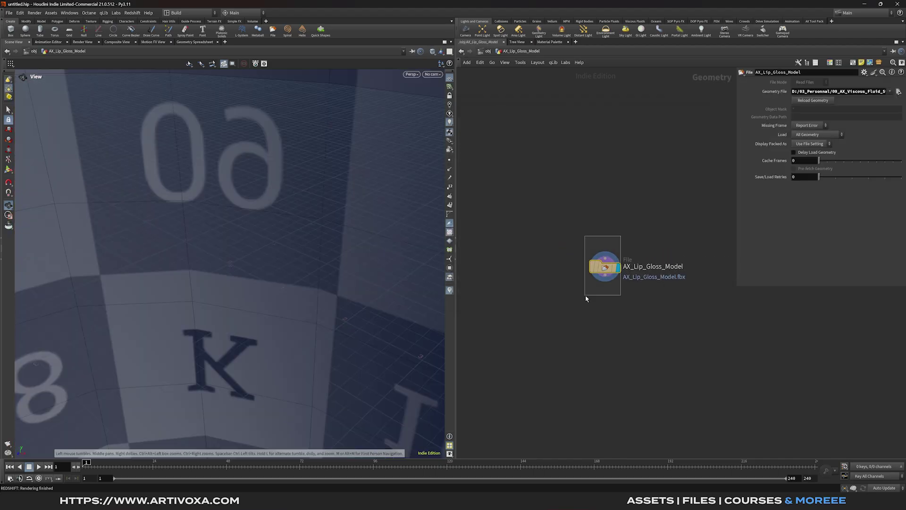
pyautogui.press('h')
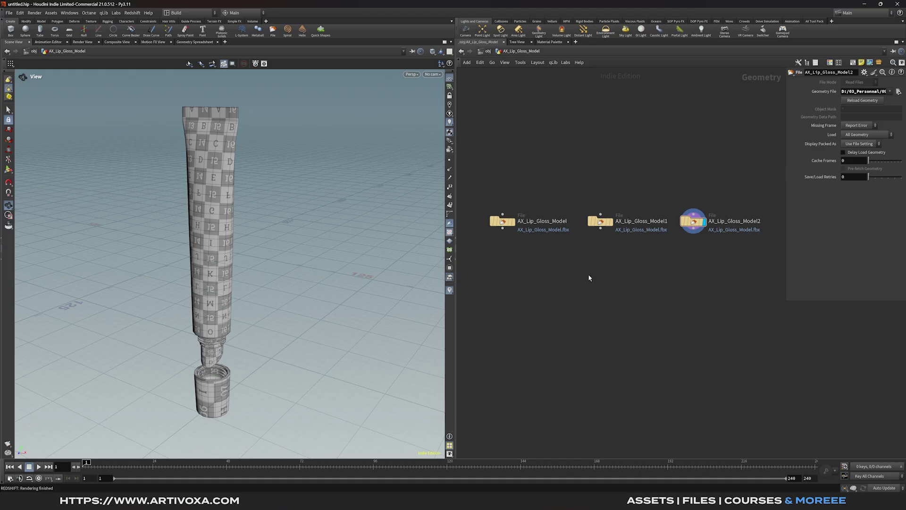
# Place a Merge node below the three File nodes and delete it again
pyautogui.press('Tab')
pyautogui.write('mer')
pyautogui.press('Return')
pyautogui.click(597, 300)
pyautogui.moveTo(487, 251); pyautogui.dragTo(596, 292)
pyautogui.moveTo(602, 300); pyautogui.dragTo(531, 340)
pyautogui.press('Delete')
# Connect all three File nodes to one Merge node at once and append a Transform node to its output
pyautogui.moveTo(483, 167); pyautogui.dragTo(706, 257)
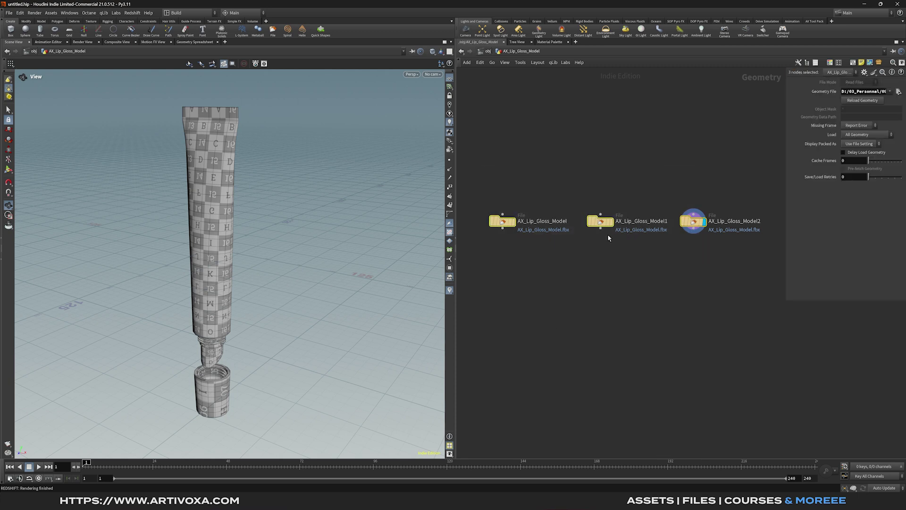
pyautogui.moveTo(603, 231); pyautogui.dragTo(600, 309)
pyautogui.click(608, 363)
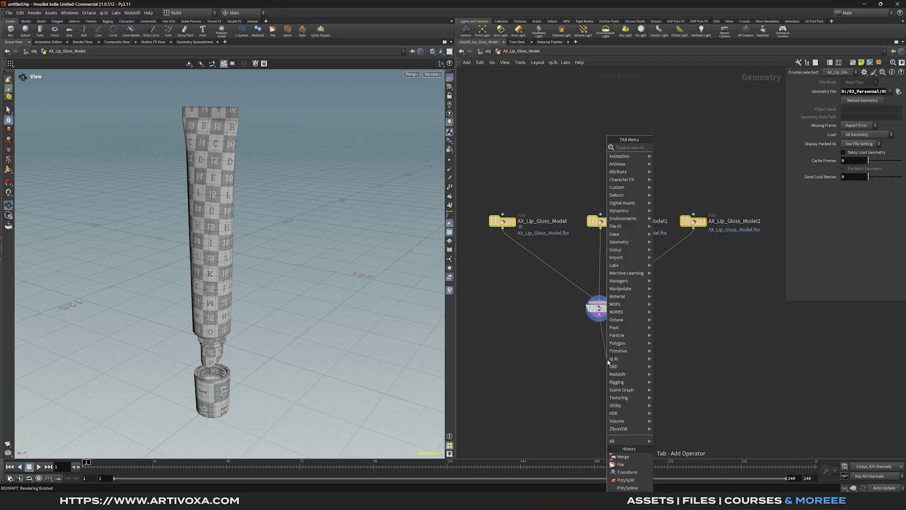
pyautogui.write('trans')
pyautogui.press('Return')
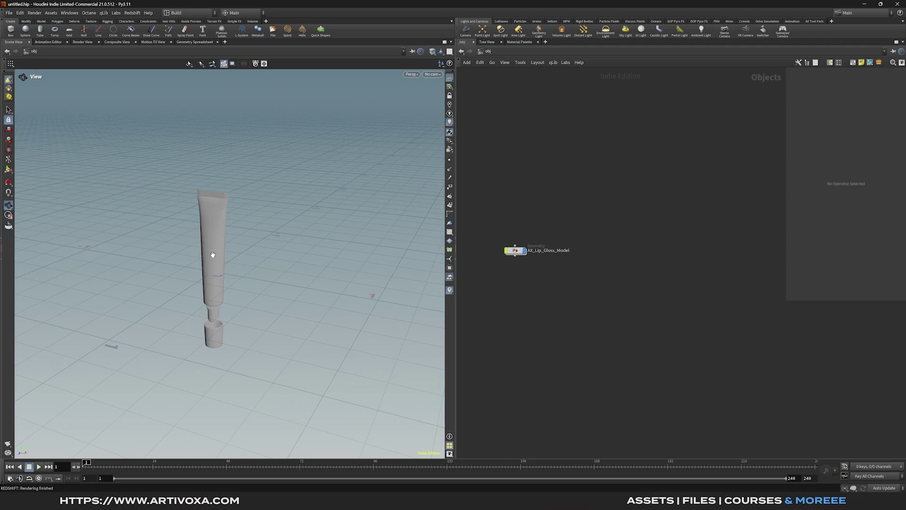
# Create a Geometry object beside AX_Lip_Gloss_Model at the object level and name it ENV
pyautogui.press('Tab')
pyautogui.write('geo')
pyautogui.press('Return')
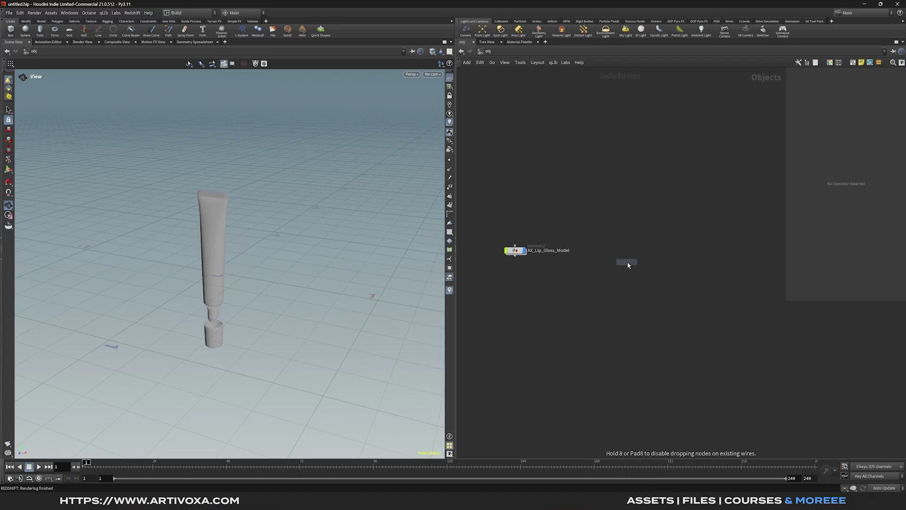
pyautogui.click(615, 253)
pyautogui.doubleClick(624, 250)
pyautogui.write('ENV')
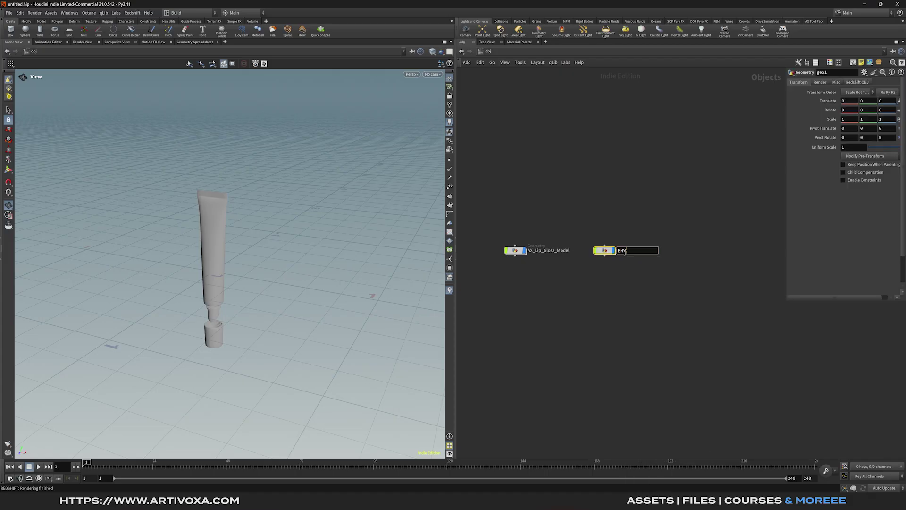
pyautogui.press('Return')
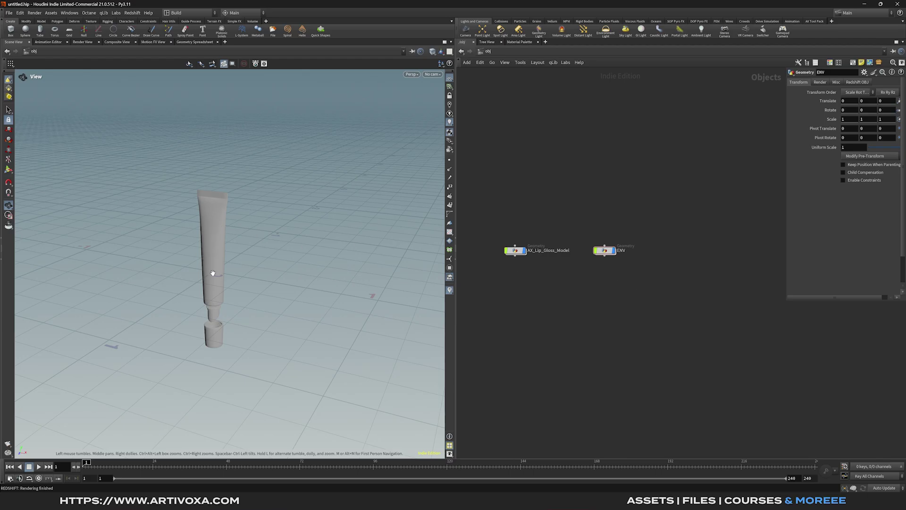
# Place a Sphere node inside the ENV object and set the viewport to Show All Objects
pyautogui.doubleClick(604, 252)
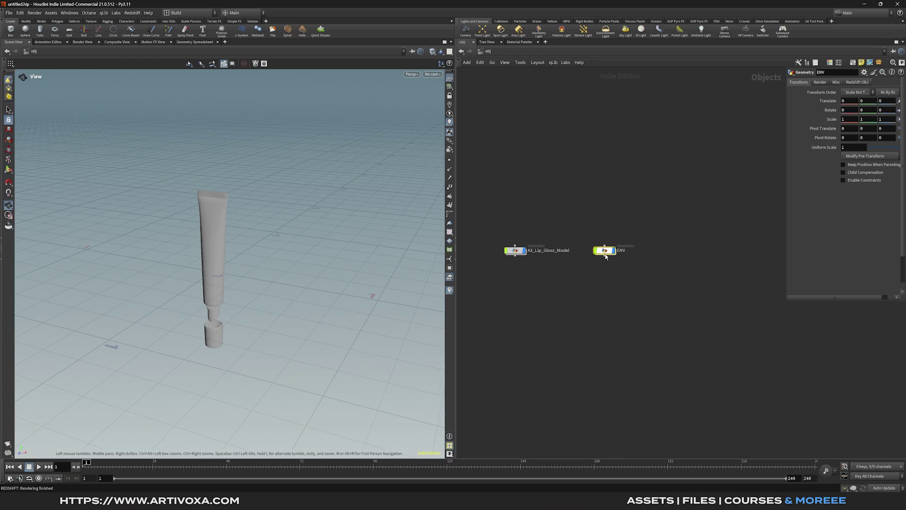
pyautogui.press('Tab')
pyautogui.write('sph')
pyautogui.press('Return')
pyautogui.click(611, 237)
pyautogui.click(441, 50)
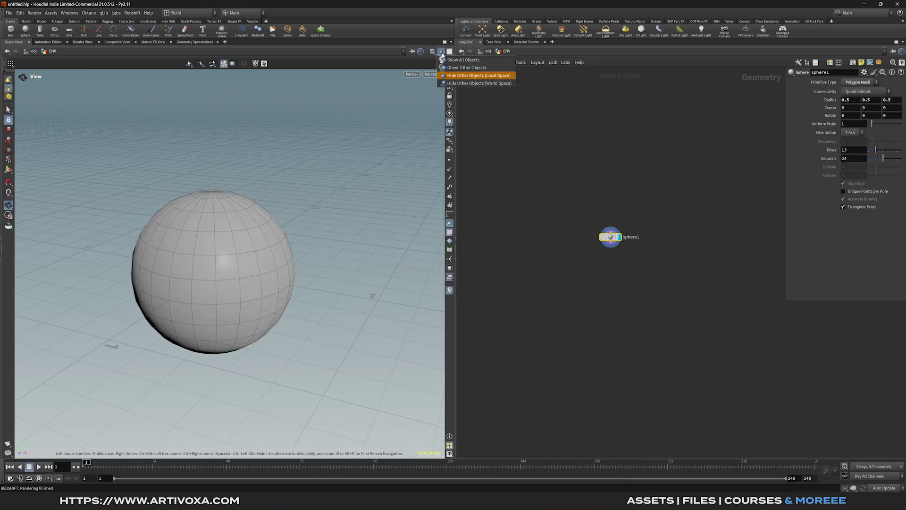
pyautogui.click(455, 61)
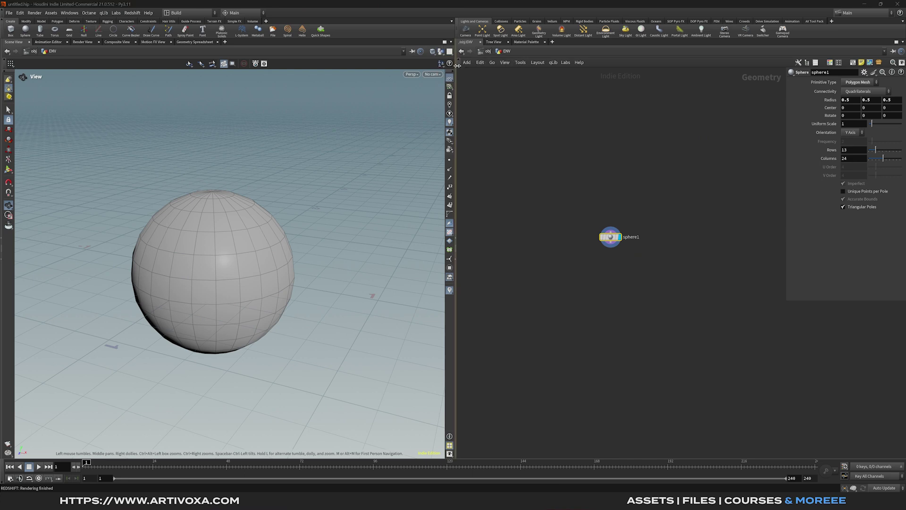
# Append a Subdivide node to the sphere
pyautogui.press('Tab')
pyautogui.press('Escape')
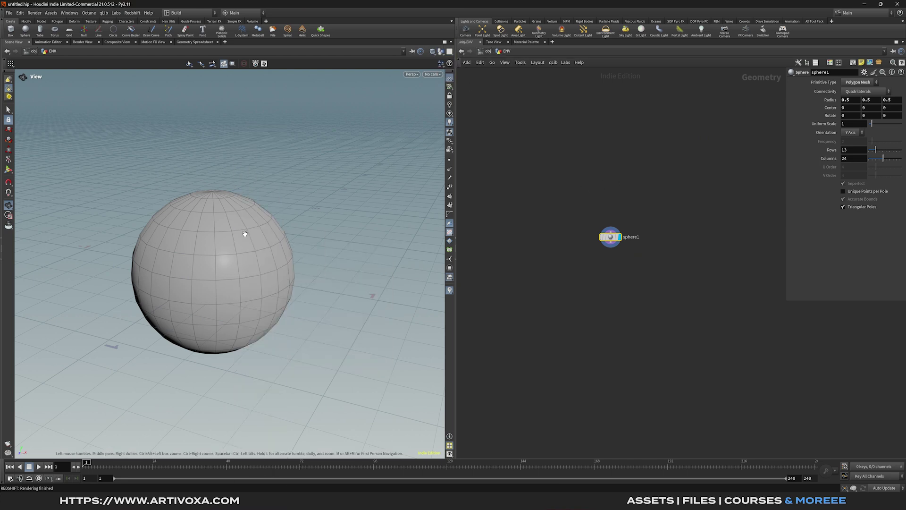
pyautogui.press('Tab')
pyautogui.write('subdivide')
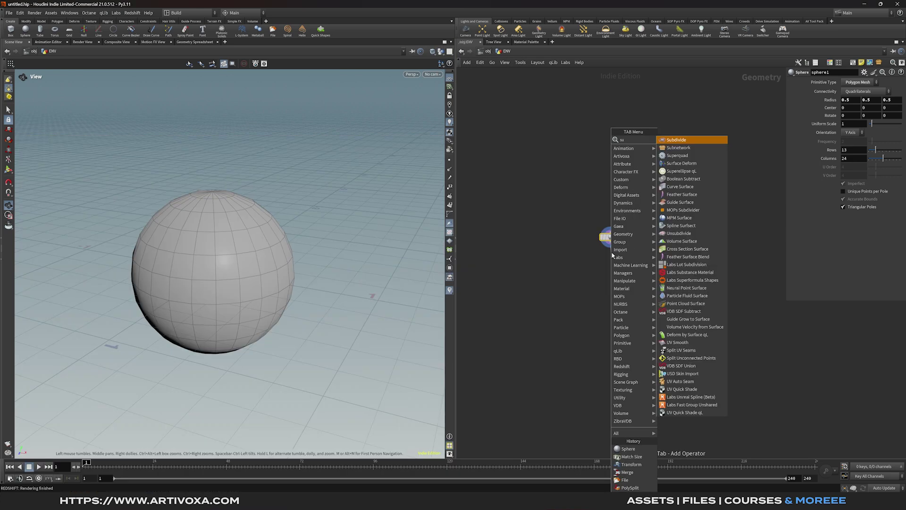
pyautogui.press('Return')
pyautogui.click(619, 258)
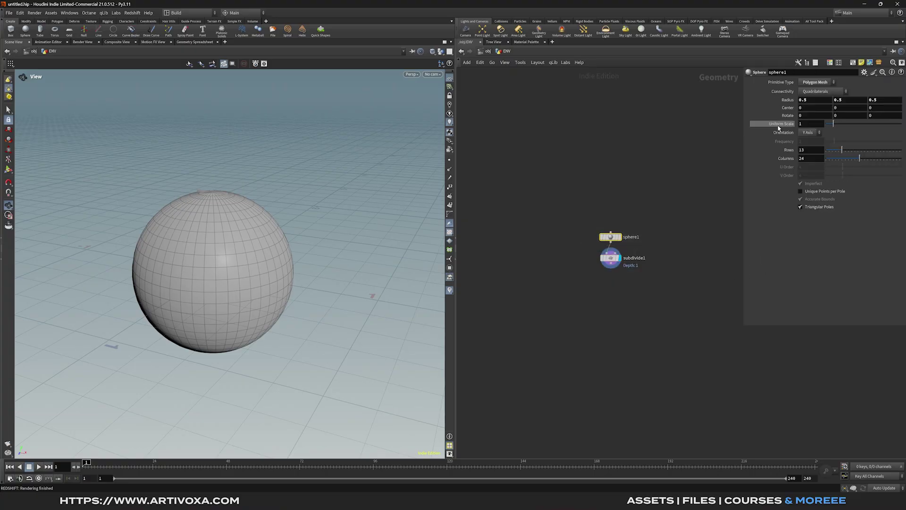
# Set the sphere's Uniform Scale to 25 and view the scene from inside it
pyautogui.click(807, 124)
pyautogui.write('2')
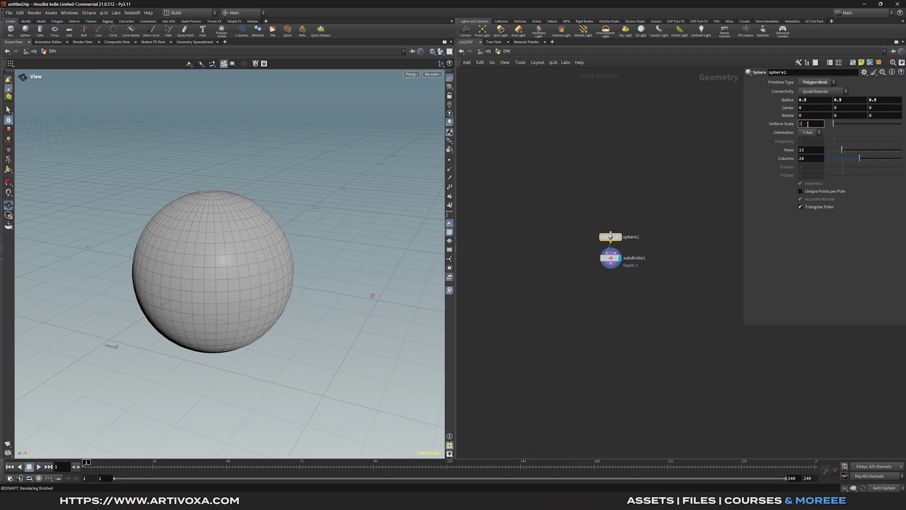
pyautogui.write('5')
pyautogui.press('Return')
pyautogui.scroll(-5, 237, 242)
pyautogui.scroll(5, 237, 242)
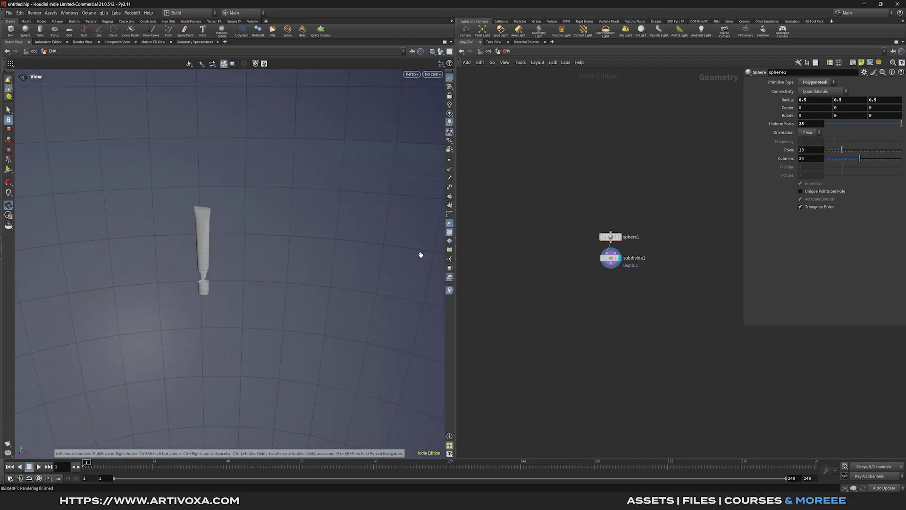
# Append a Null node after the Subdivide node and name it RNDR
pyautogui.moveTo(608, 316); pyautogui.dragTo(570, 306, button='middle')
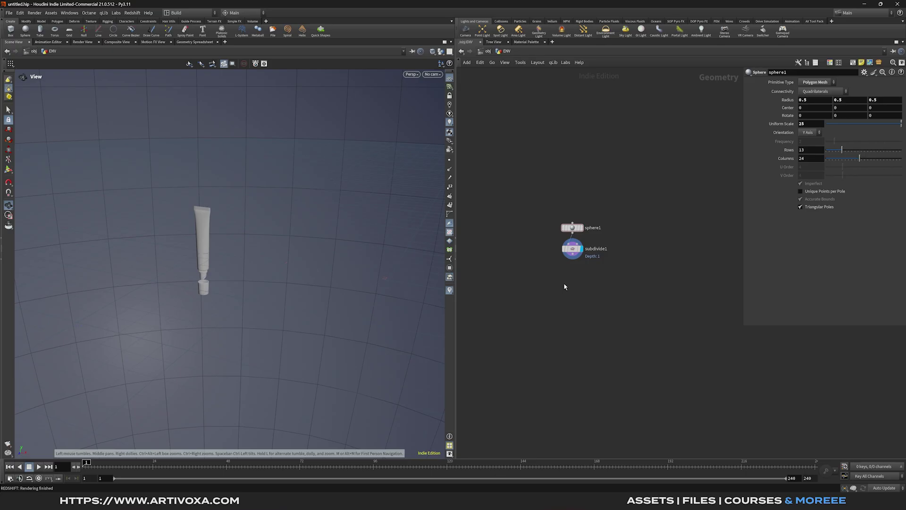
pyautogui.moveTo(272, 259); pyautogui.dragTo(250, 252)
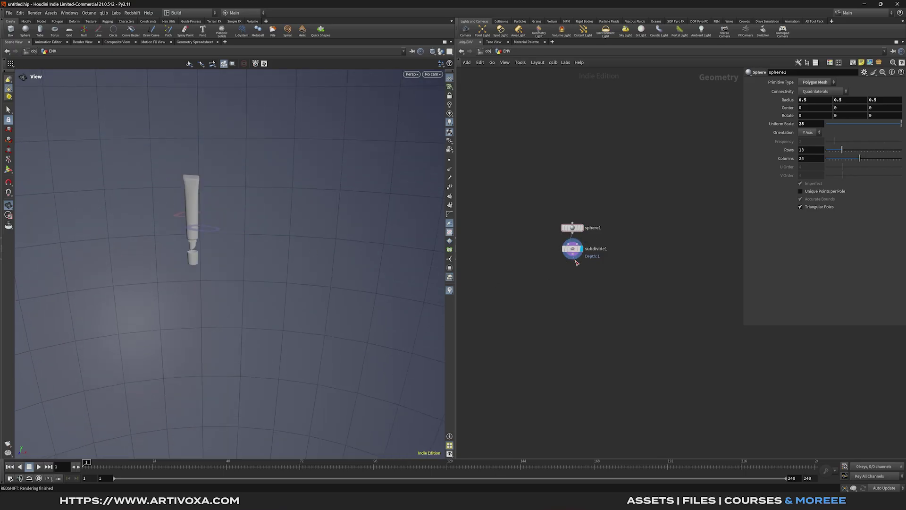
pyautogui.press('Tab')
pyautogui.moveTo(578, 265)
pyautogui.write('null')
pyautogui.press('Return')
pyautogui.click(579, 278)
pyautogui.doubleClick(589, 278)
pyautogui.write('RNDR')
pyautogui.press('Return')
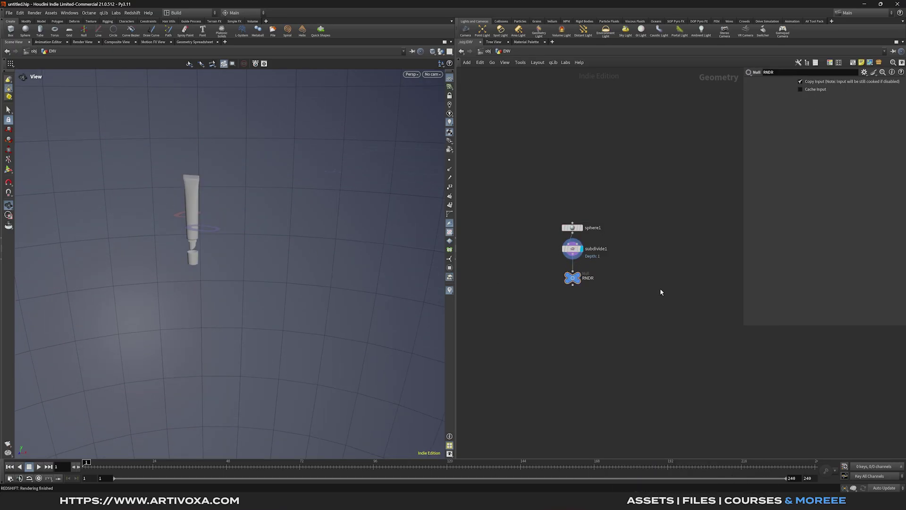
# Place an unconnected Null node beside RNDR and make it the displayed node
pyautogui.press('Tab')
pyautogui.write('null')
pyautogui.press('Return')
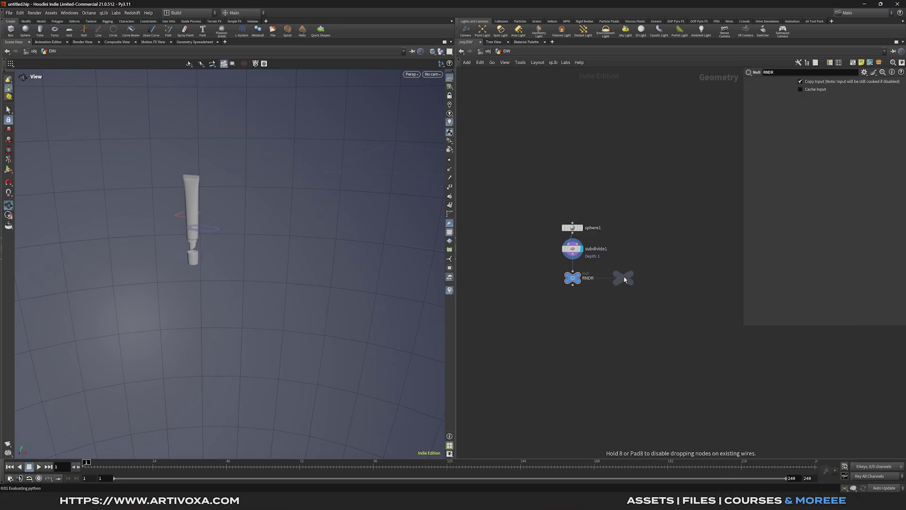
pyautogui.click(625, 279)
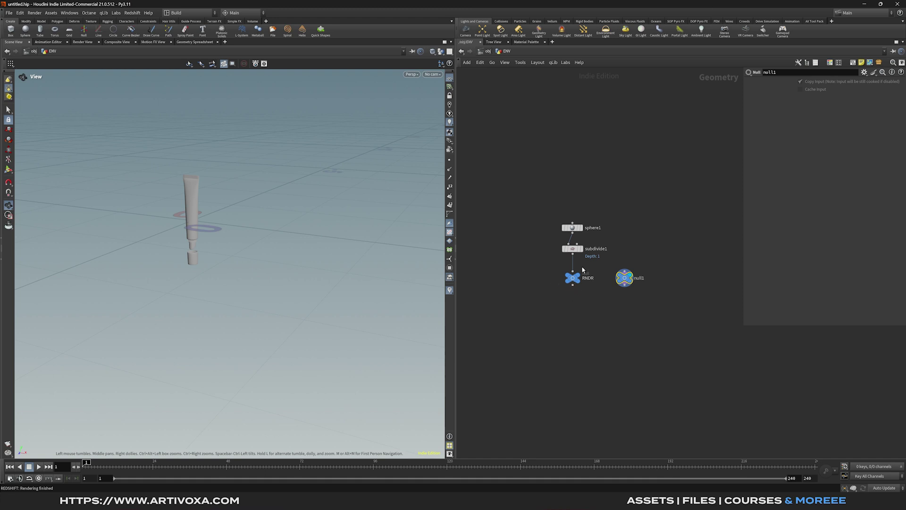
# Set only the render flag on the RNDR null, leaving the display flag on the empty null
pyautogui.moveTo(582, 278)
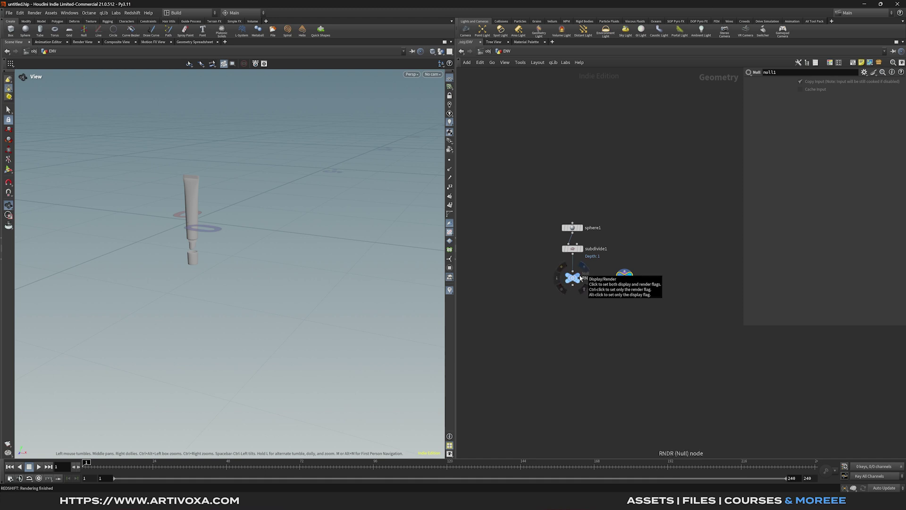
pyautogui.click(584, 268)
pyautogui.moveTo(580, 280)
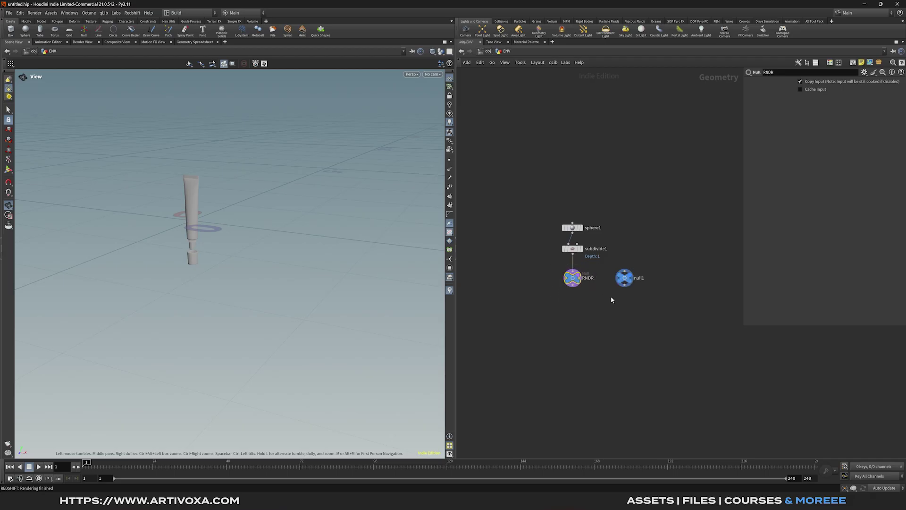
# Return to the object level and inspect the lip gloss model in the viewport with the ENV sphere hidden
pyautogui.click(489, 51)
pyautogui.scroll(-5, 196, 223)
pyautogui.moveTo(196, 222); pyautogui.dragTo(227, 259, button='middle')
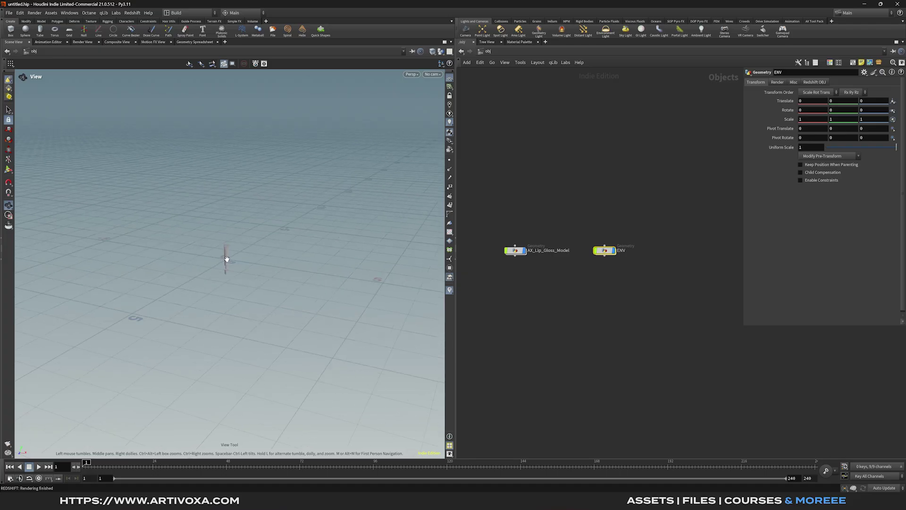
pyautogui.scroll(5, 226, 259)
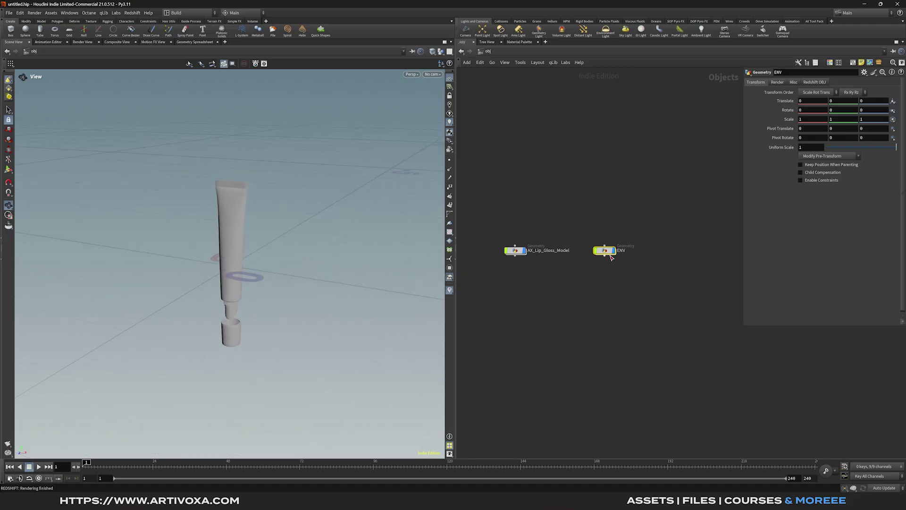